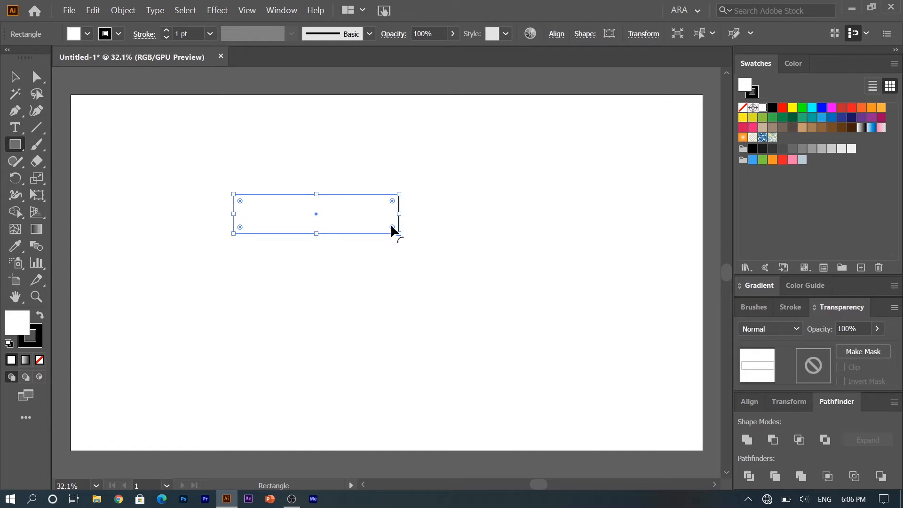
Round all the rectangle's corners strongly and place two overlapping copies of it straight below the original.
left_click_drag(391, 227, 383, 216)
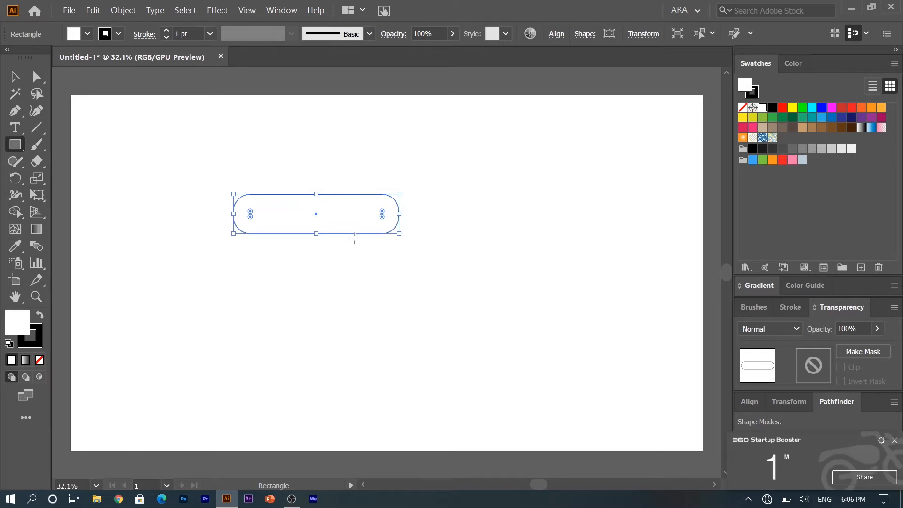
key("v")
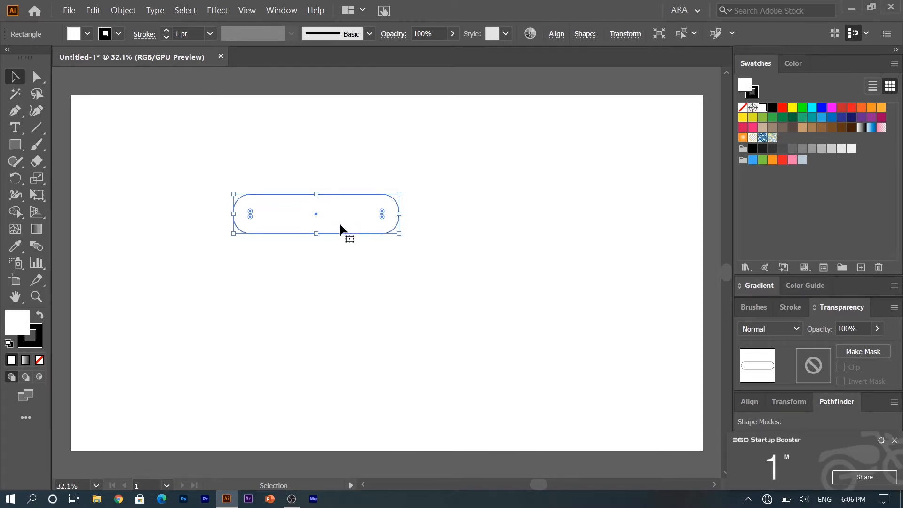
left_click_drag(339, 225, 338, 252)
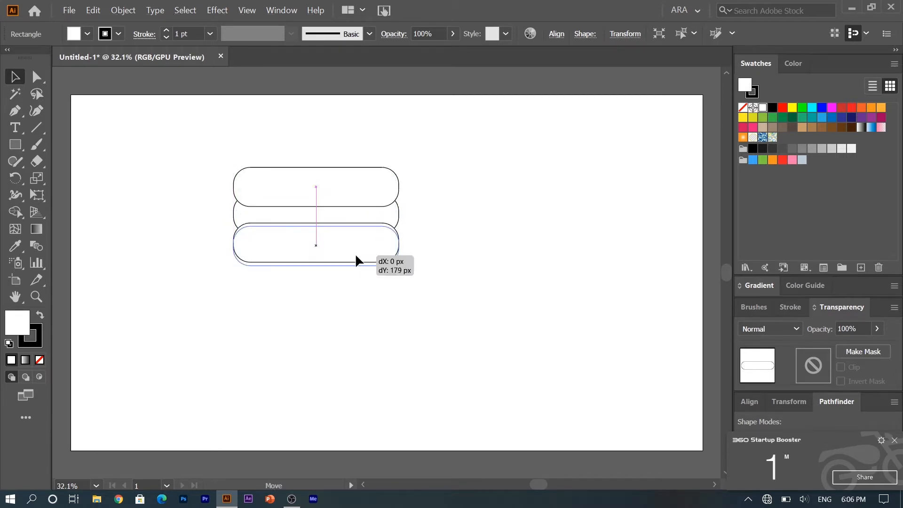
left_click_drag(356, 254, 354, 265)
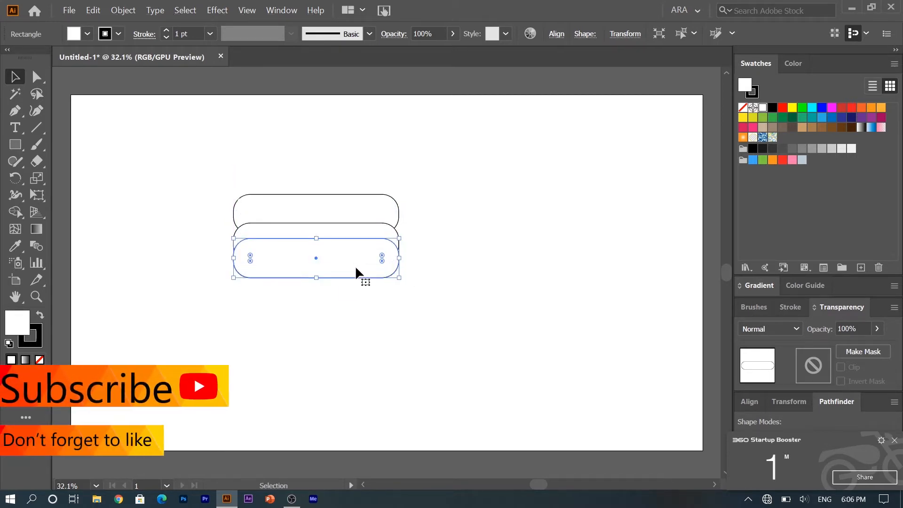
Move the topmost rounded shape straight down so the three stacked shapes overlap at even vertical spacing.
left_click(416, 228)
left_click_drag(386, 204, 389, 214)
left_click(432, 260)
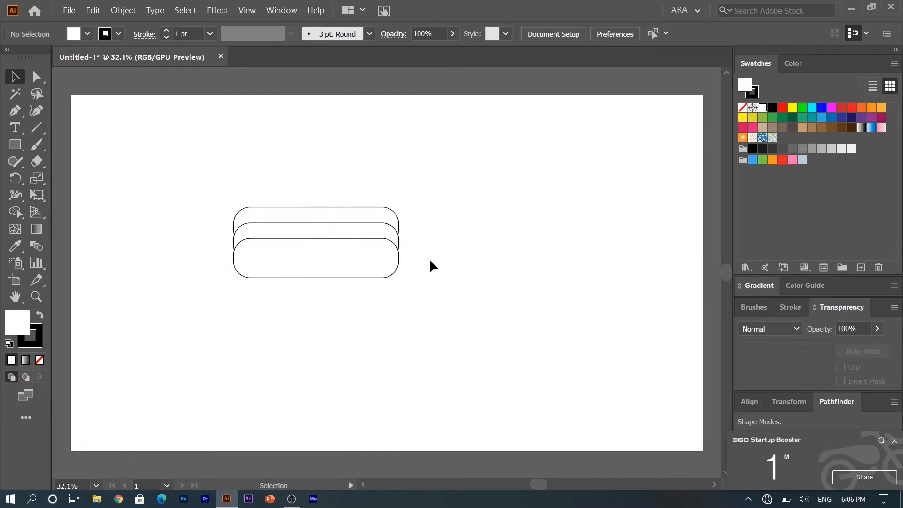
Round the middle shape's ends fully and narrow it slightly from both sides about its centre.
left_click(395, 234)
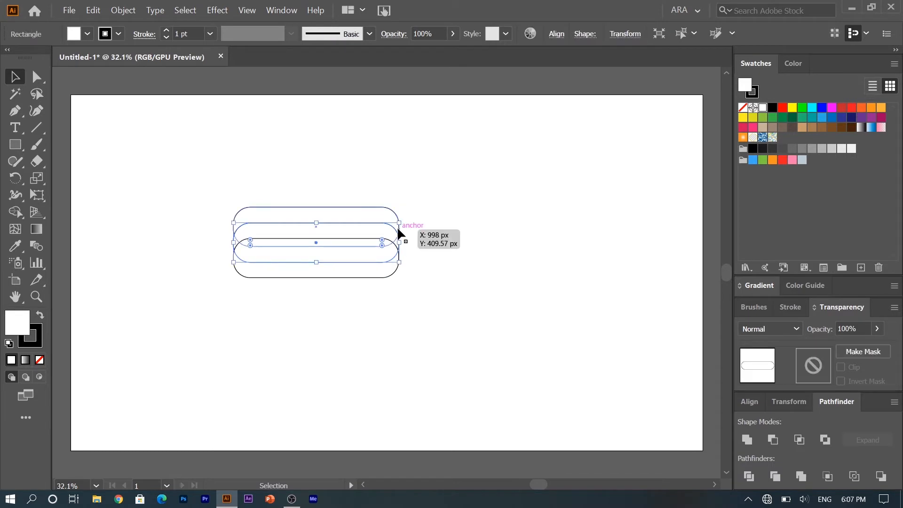
left_click_drag(381, 237, 371, 237)
left_click(480, 271)
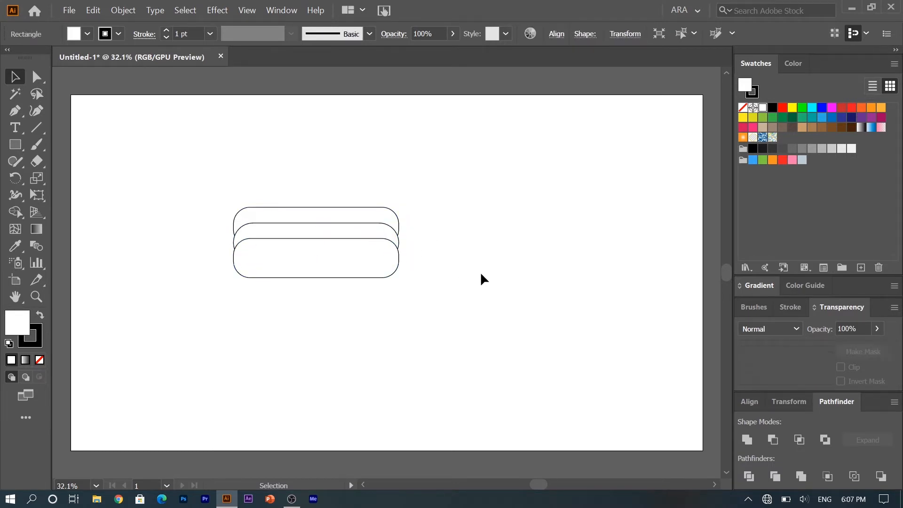
left_click(387, 234)
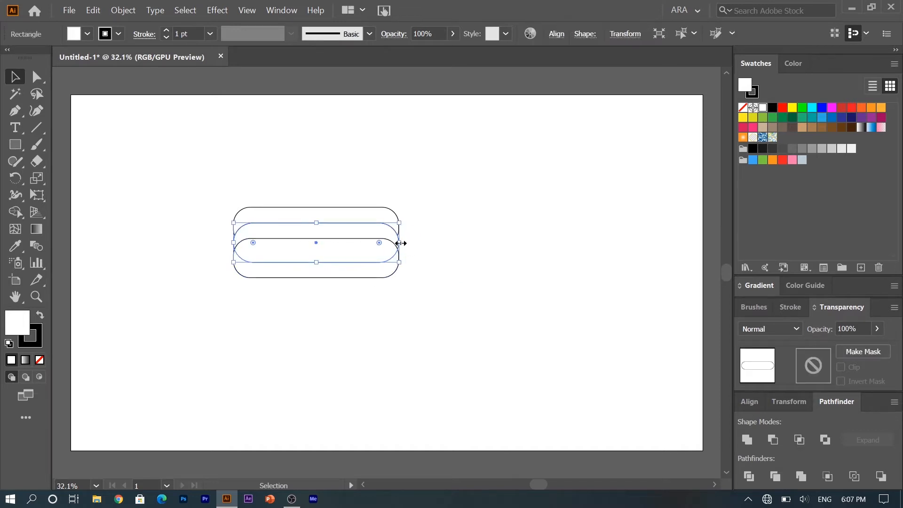
left_click_drag(400, 243, 397, 244)
left_click(424, 261)
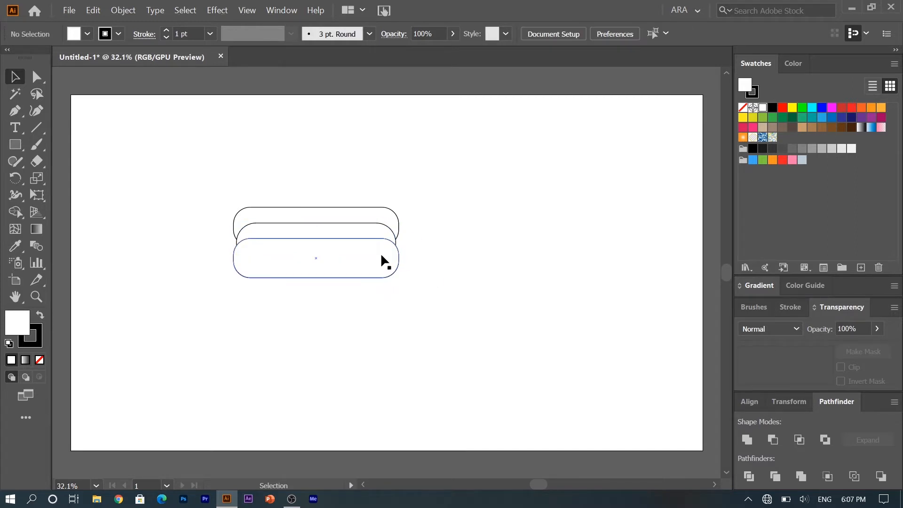
Round the corners of the lowest and topmost shapes to the maximum, giving both fully semicircular ends.
left_click(340, 263)
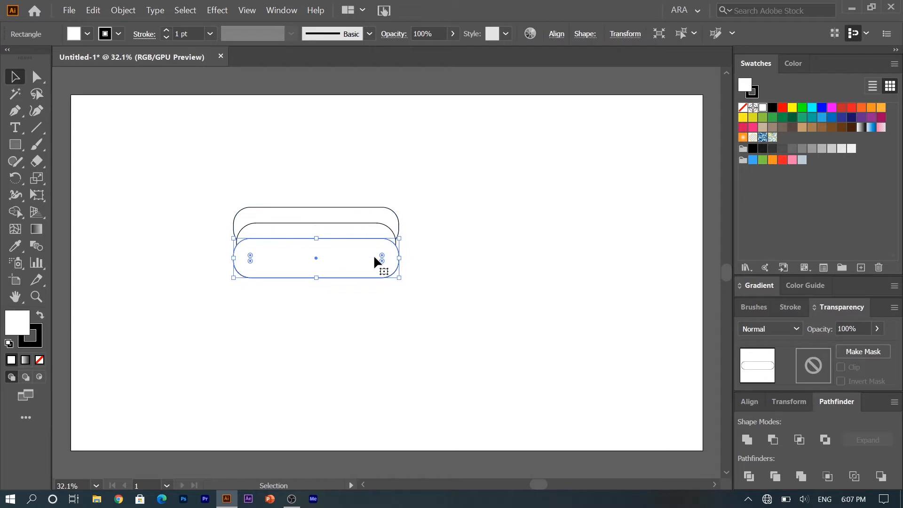
left_click_drag(381, 261, 373, 258)
left_click(389, 217)
left_click_drag(379, 226, 363, 226)
left_click(445, 271)
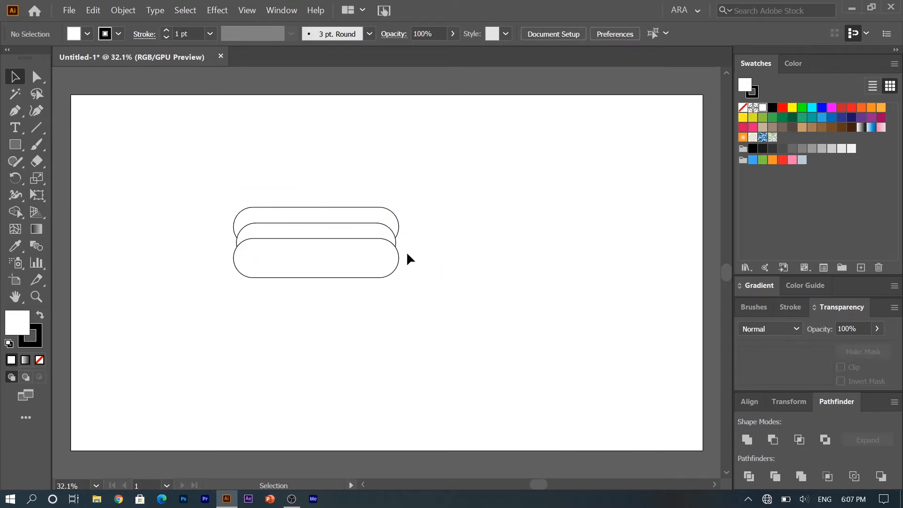
Align all three rounded shapes to the artboard's horizontal centre.
left_click_drag(273, 165, 316, 290)
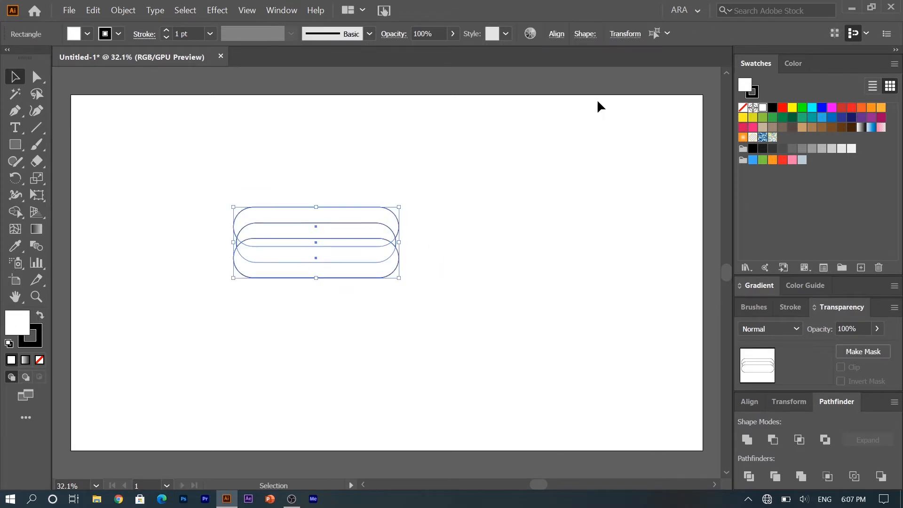
left_click(555, 34)
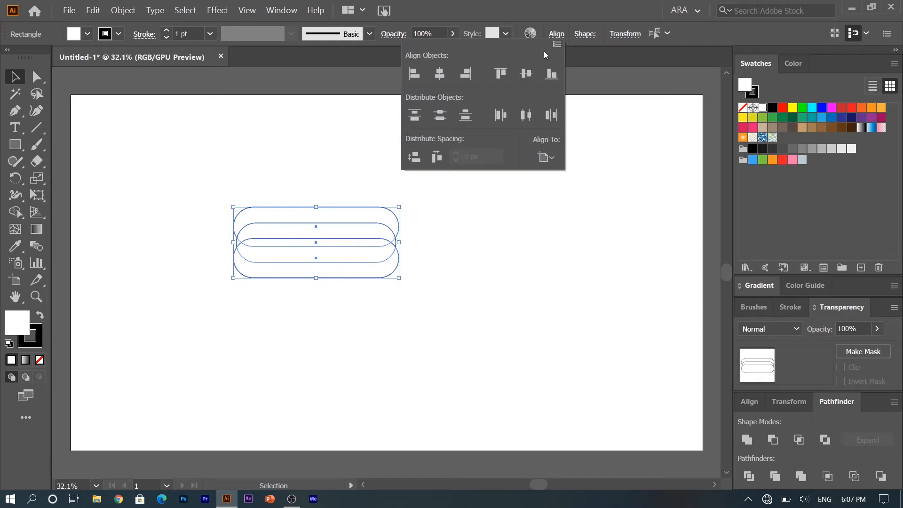
left_click(441, 74)
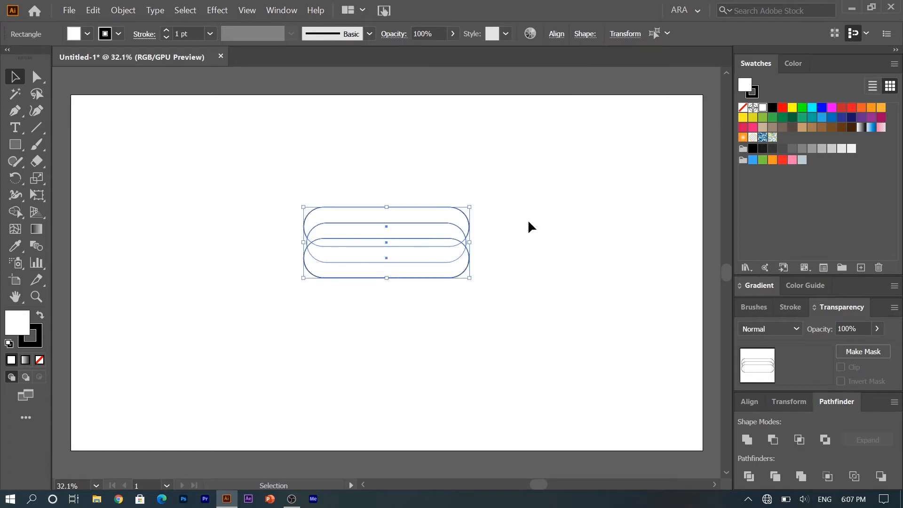
left_click(511, 241)
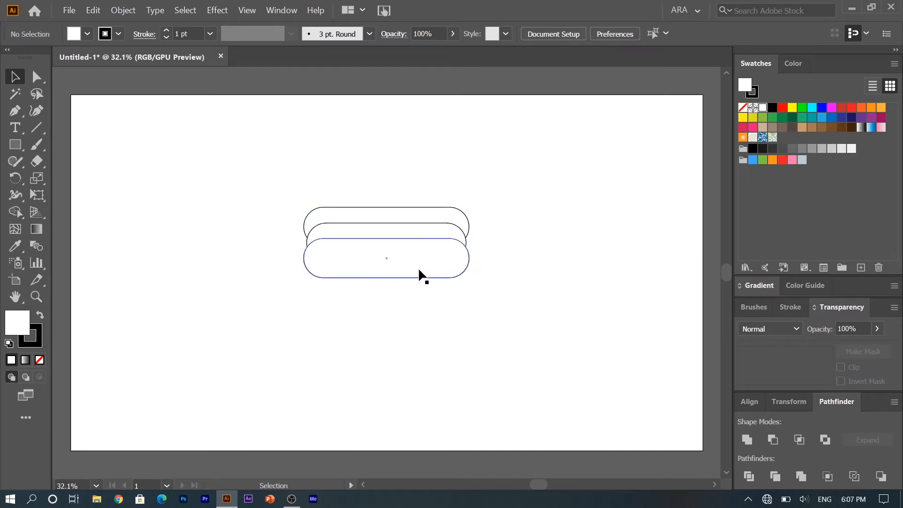
Fill the middle rounded shape with the sausage red F24040.
left_click(409, 230)
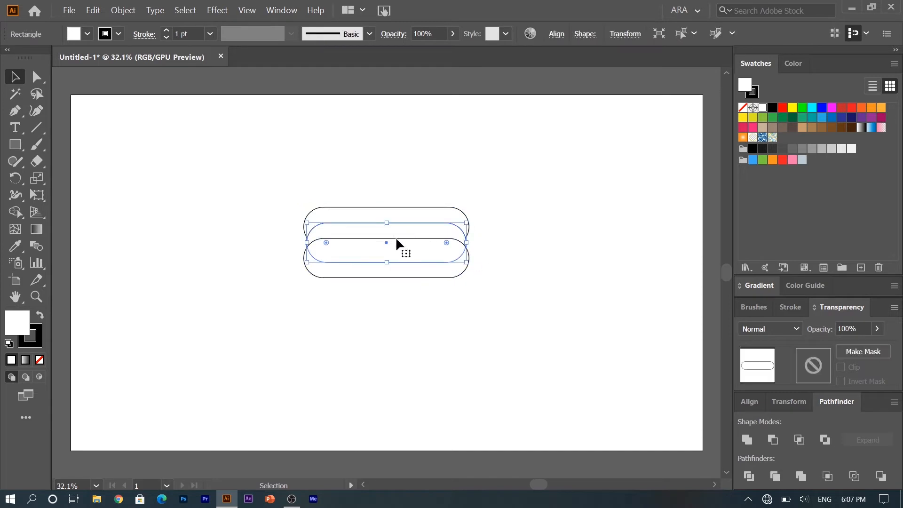
double_click(17, 332)
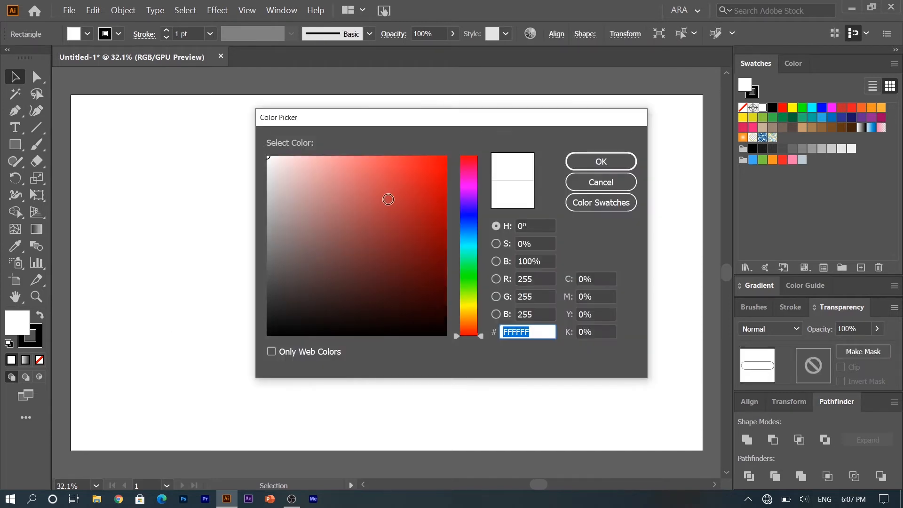
left_click(413, 191)
left_click_drag(405, 193, 400, 164)
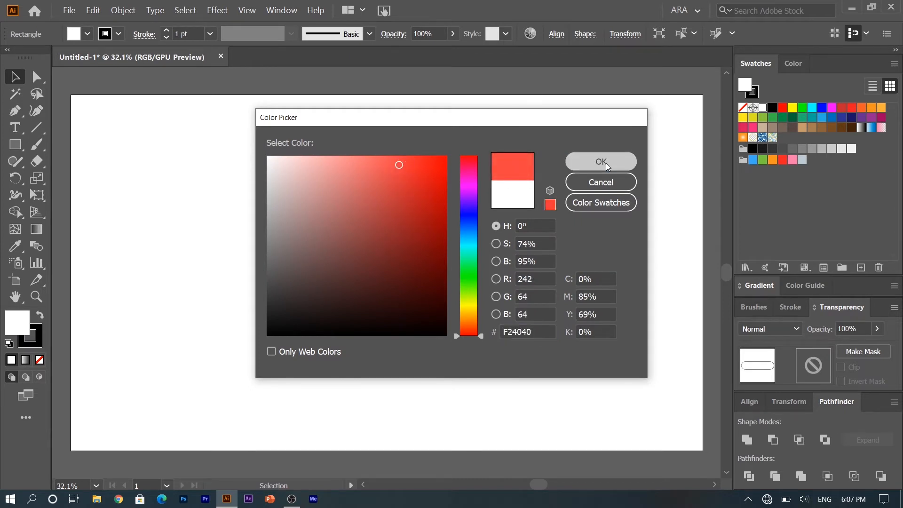
left_click(605, 161)
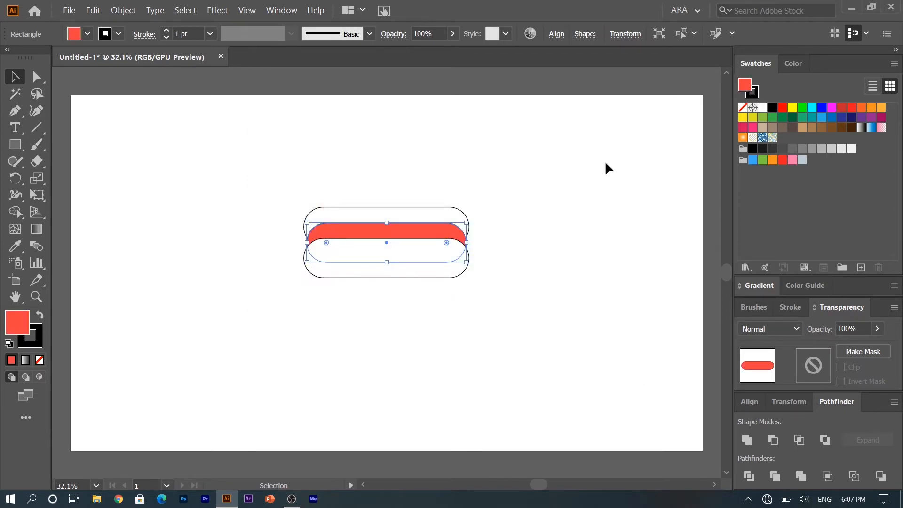
Fill both the topmost and lowest rounded shapes with the pale bun yellow FFE98A.
left_click(399, 271)
left_click(390, 210, "shift")
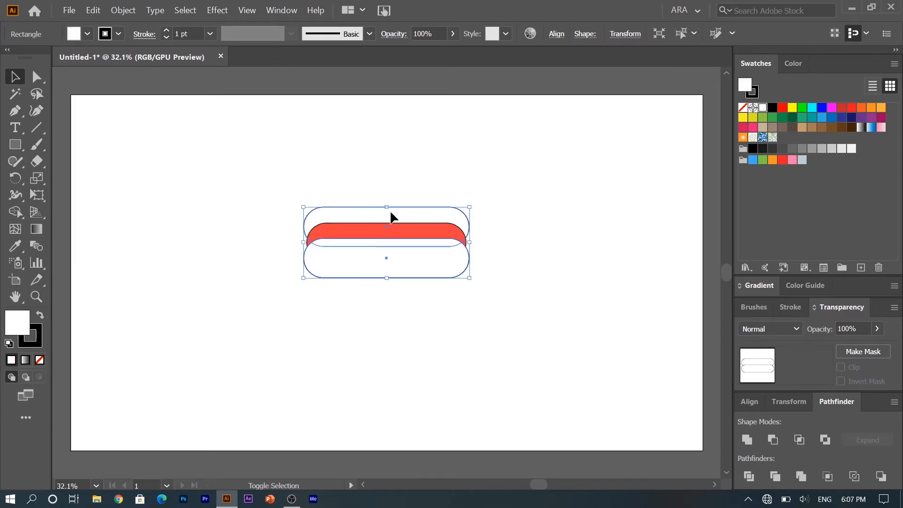
double_click(18, 325)
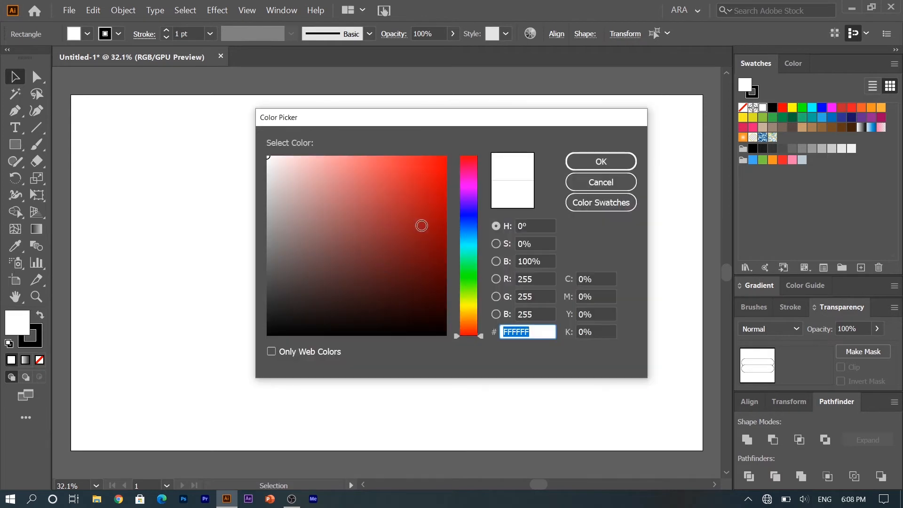
left_click_drag(456, 334, 458, 308)
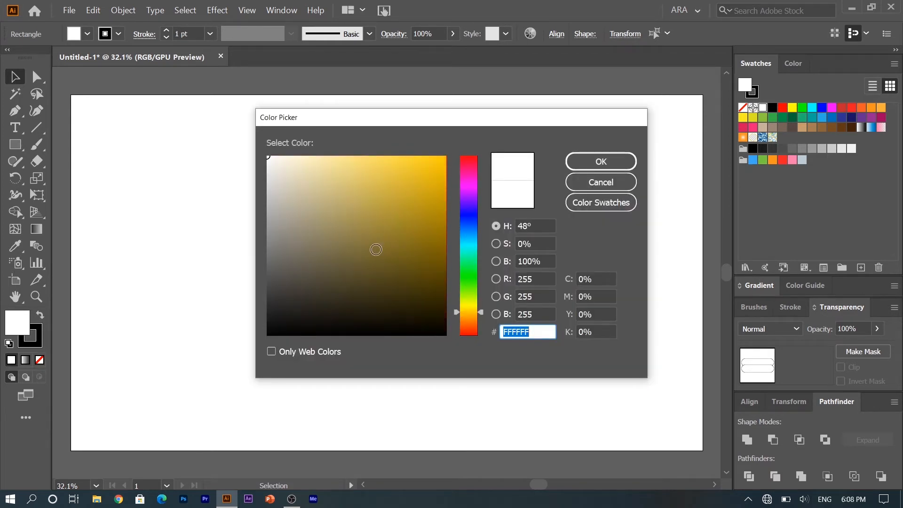
left_click(340, 179)
mouse_move(340, 179)
left_mouse_down()
mouse_move(373, 157)
mouse_move(349, 155)
left_mouse_up()
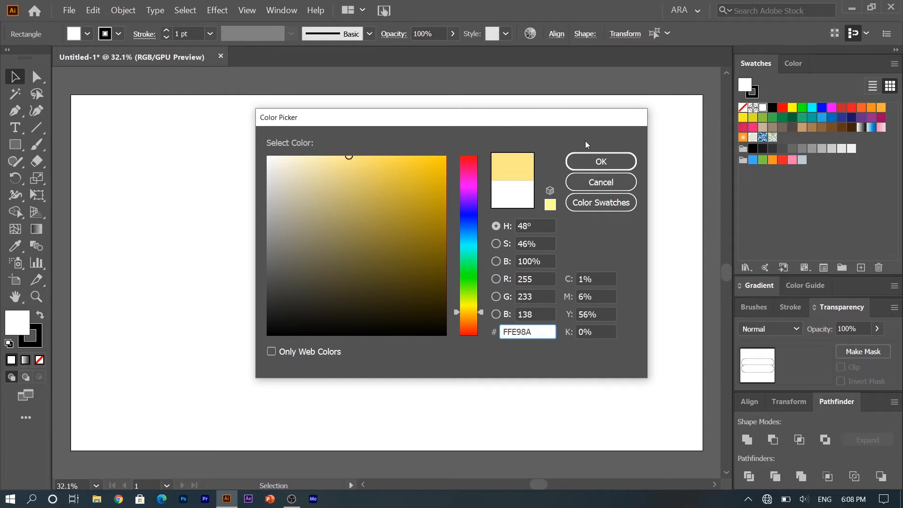
left_click(585, 164)
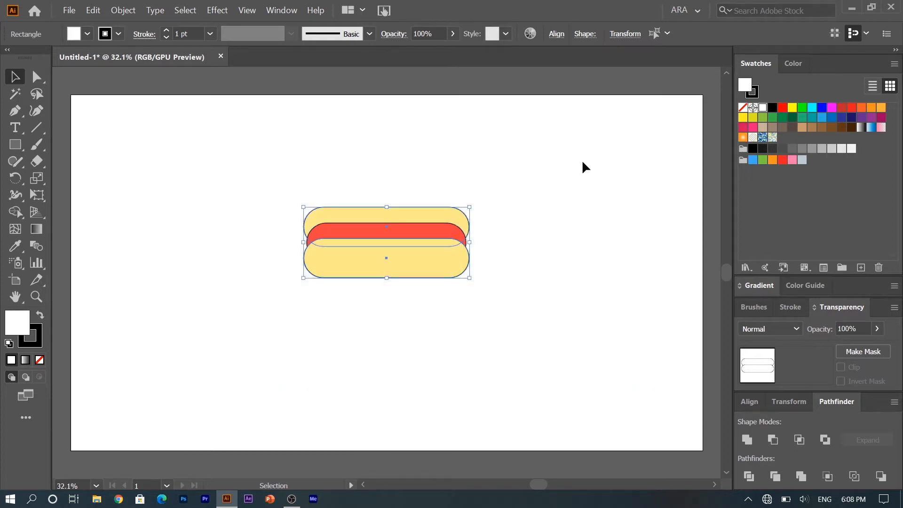
left_click(513, 248)
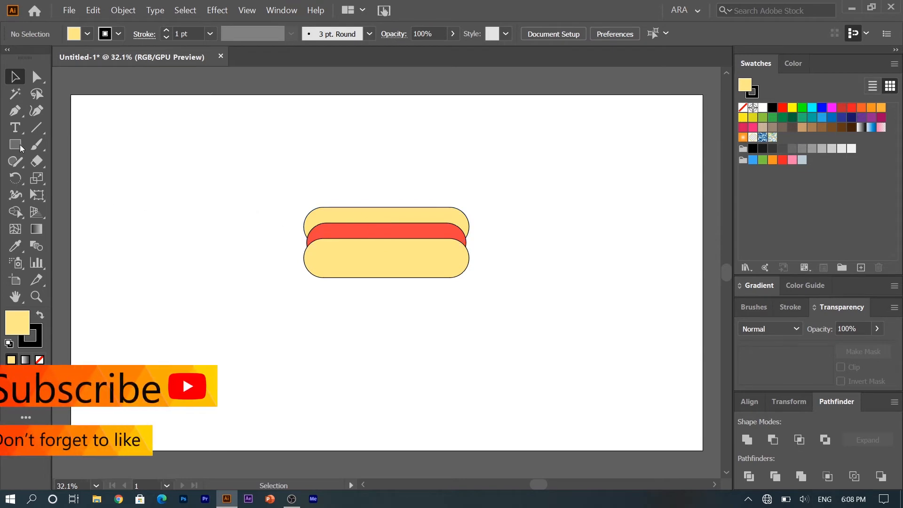
Draw a horizontal line segment along the visible red sausage, ending just short of both its rounded ends.
left_click(40, 128)
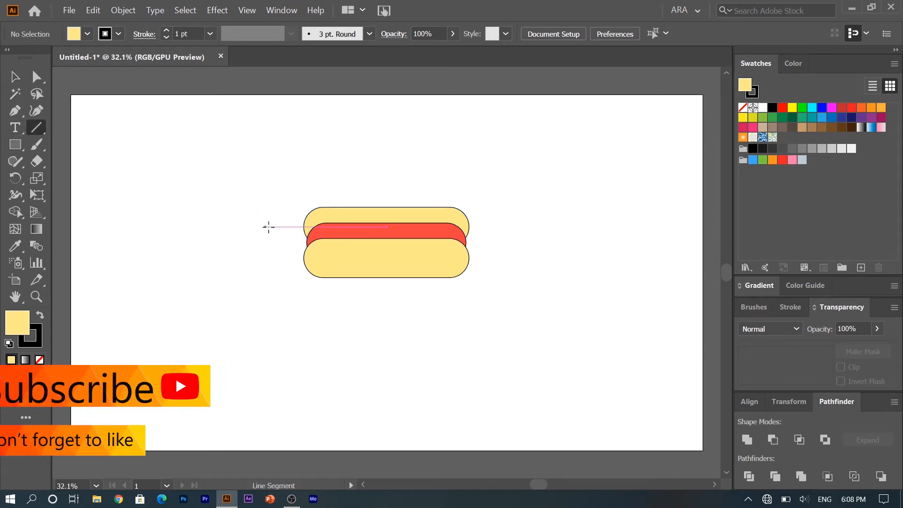
left_click_drag(319, 230, 452, 230)
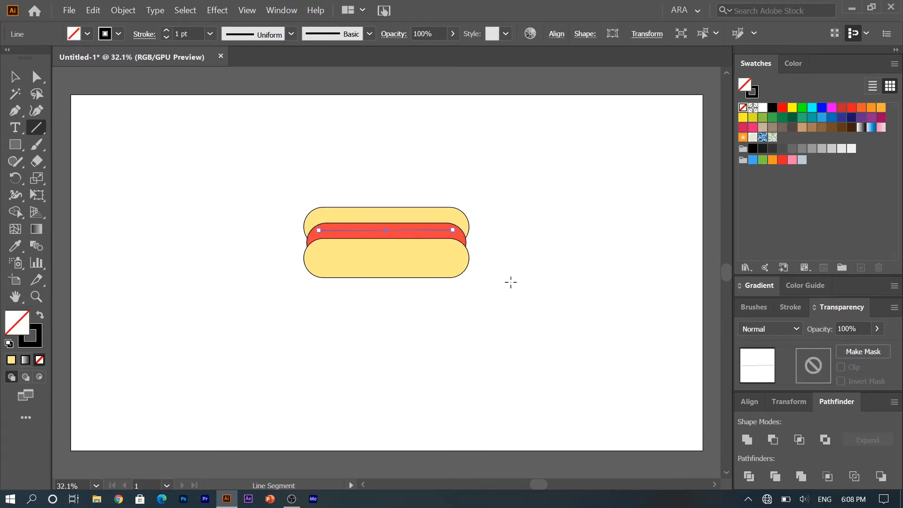
key("v")
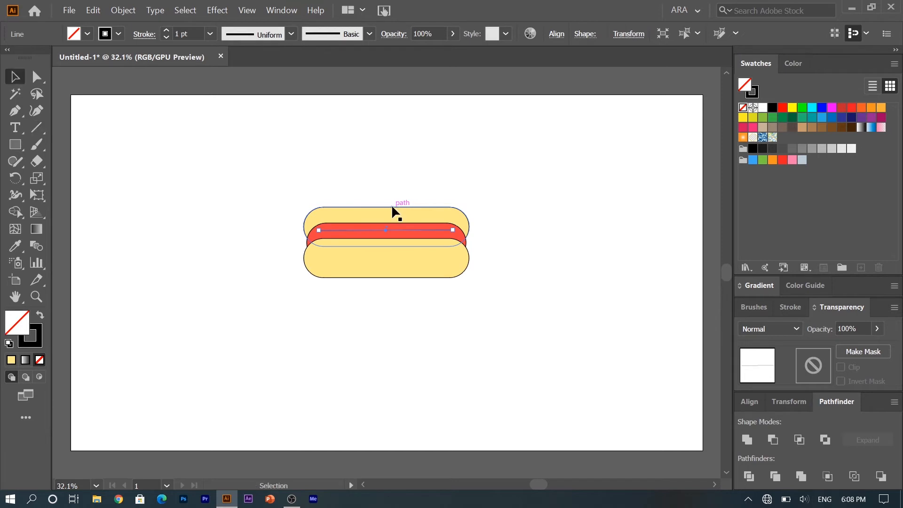
Apply a Zig Zag effect to the line with smooth points, 8 ridges per segment and a size slightly under 10 px.
left_click(217, 11)
mouse_move(264, 125)
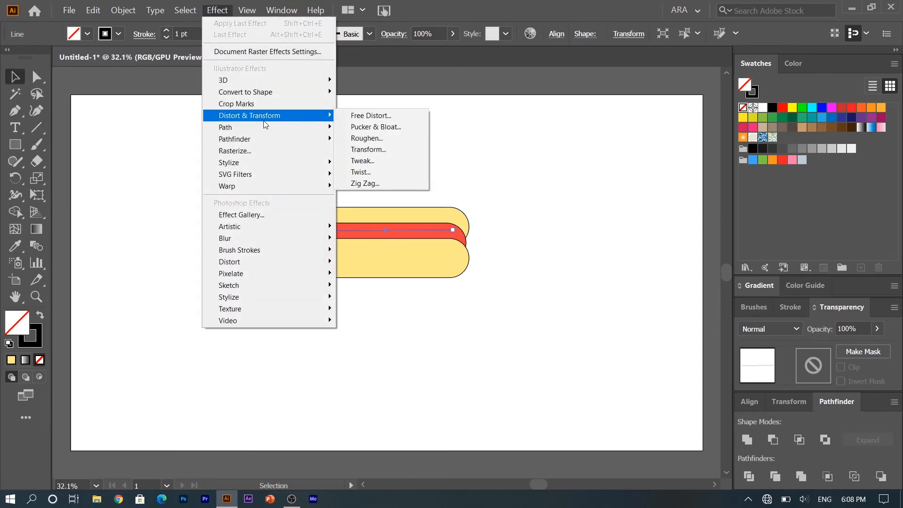
left_click(354, 183)
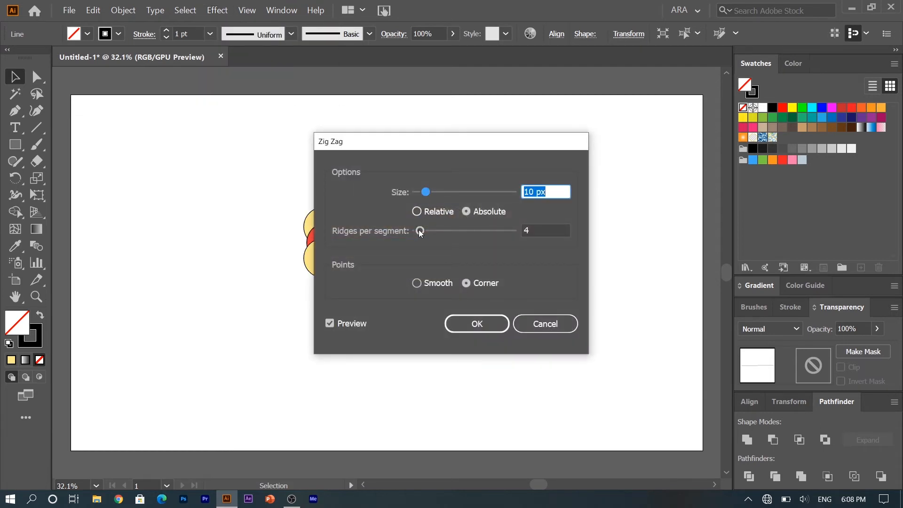
left_click(417, 283)
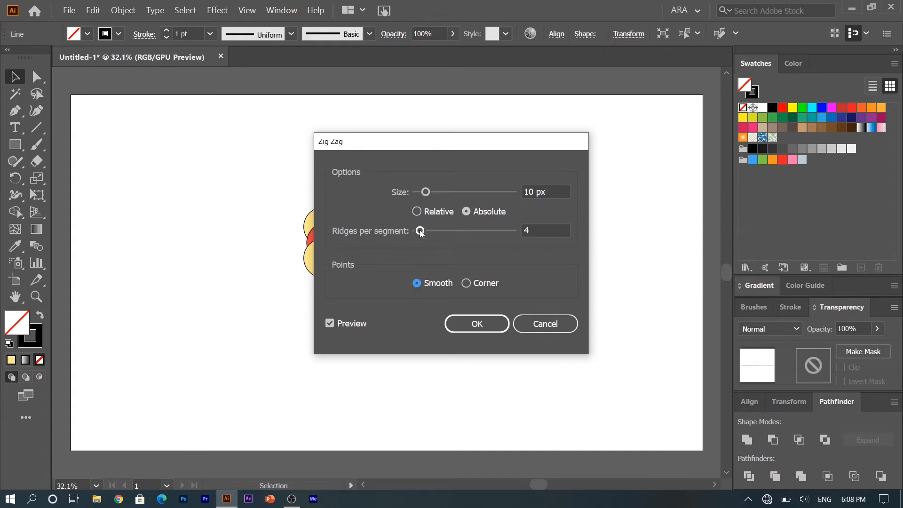
left_click_drag(420, 231, 423, 233)
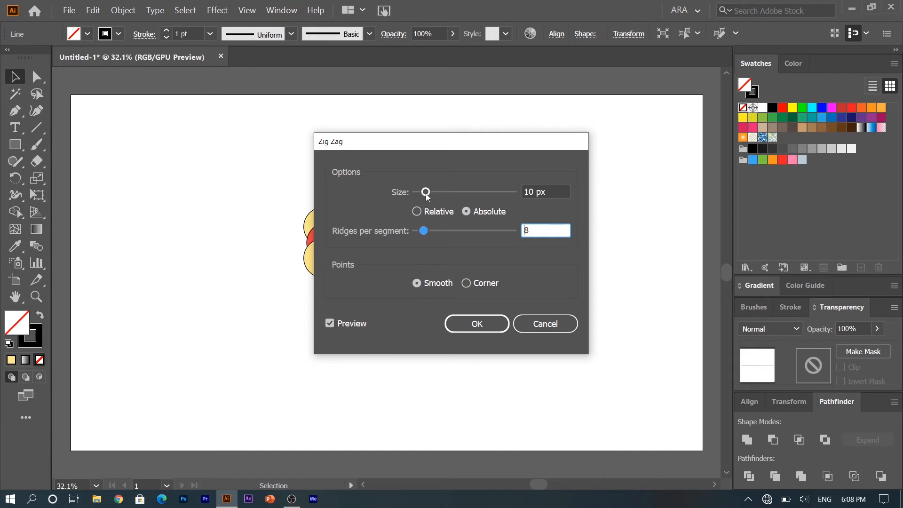
left_click_drag(425, 193, 423, 192)
left_click(502, 324)
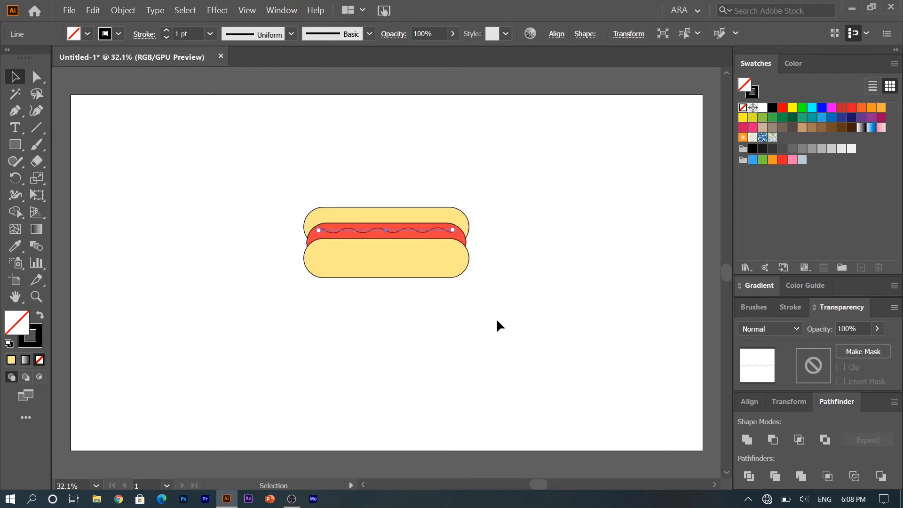
Give the wavy sauce line a 17 pt stroke in the bright yellow FCEE21.
left_click(166, 30)
left_click(166, 30)
left_click(166, 31)
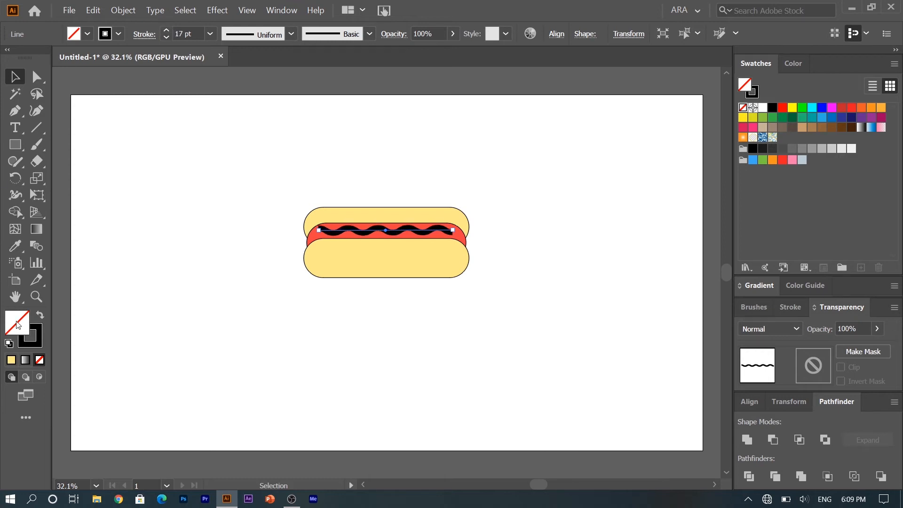
left_click(113, 36)
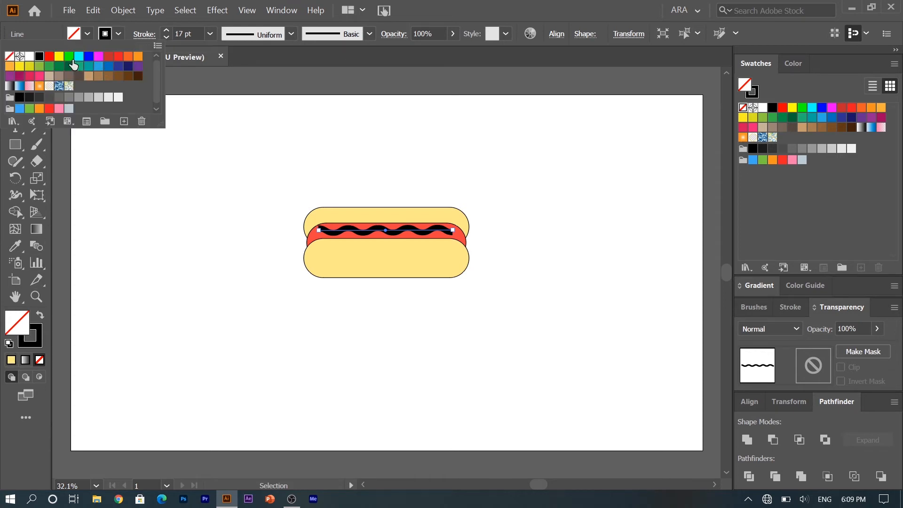
left_click(19, 66)
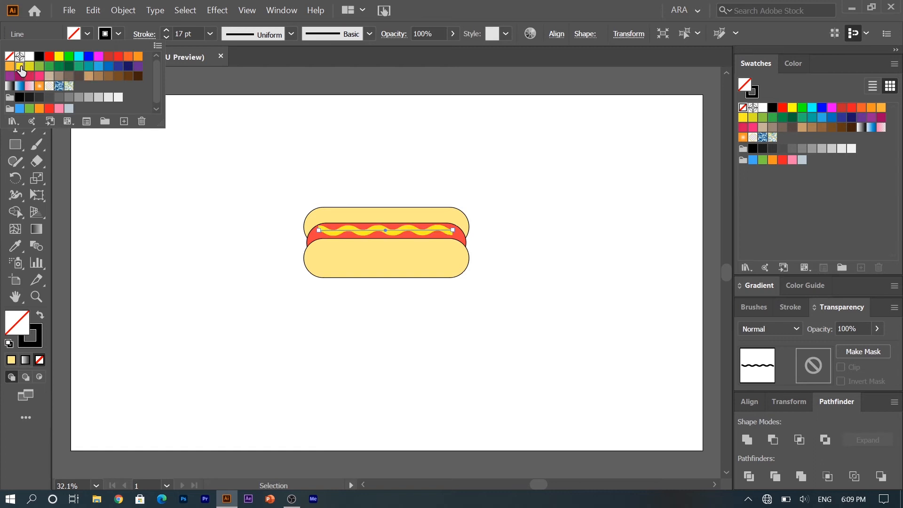
left_click(208, 109)
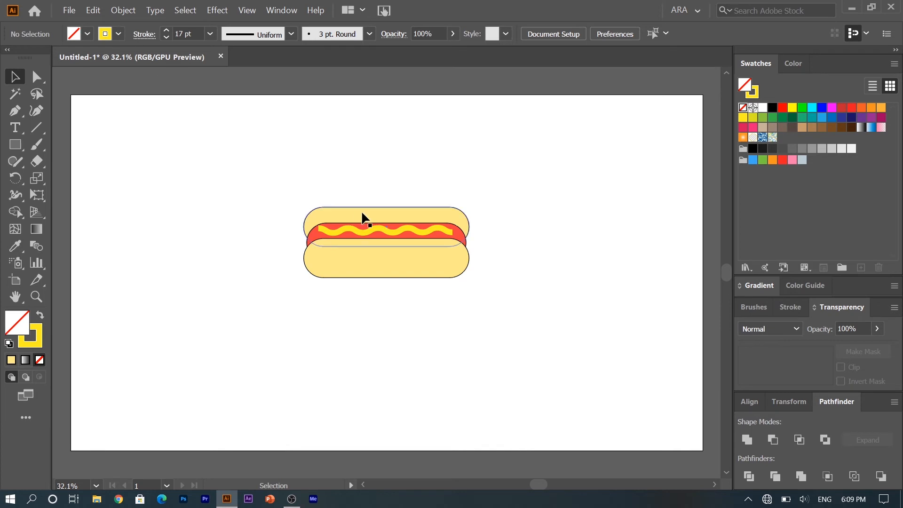
Set the stroke of the yellow sauce line to a round cap.
left_click(361, 232)
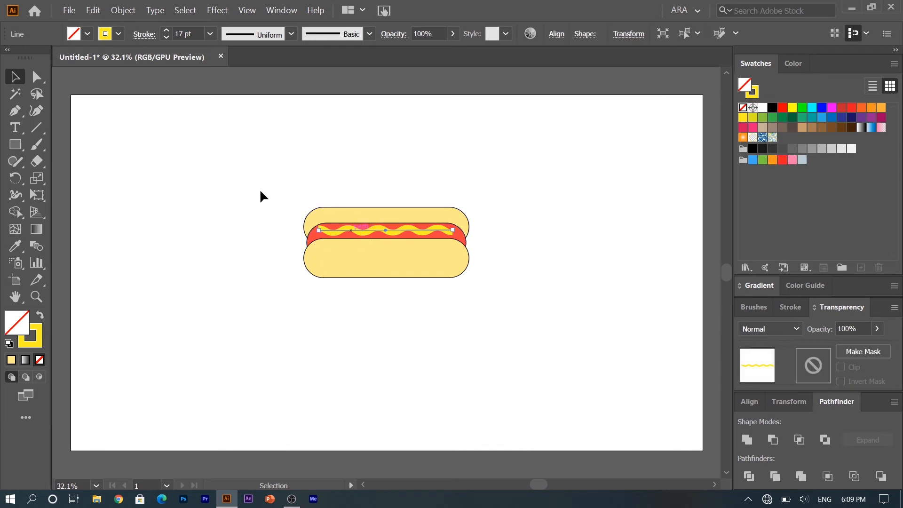
left_click(148, 36)
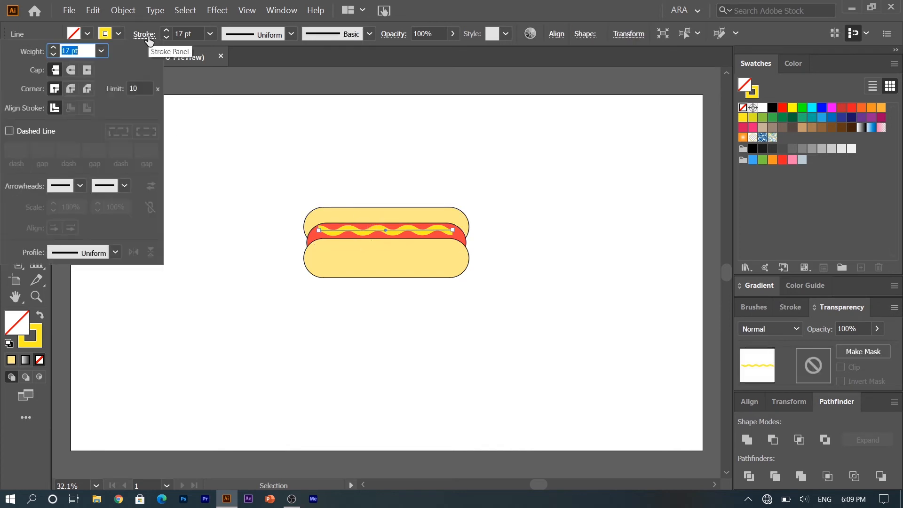
left_click(72, 71)
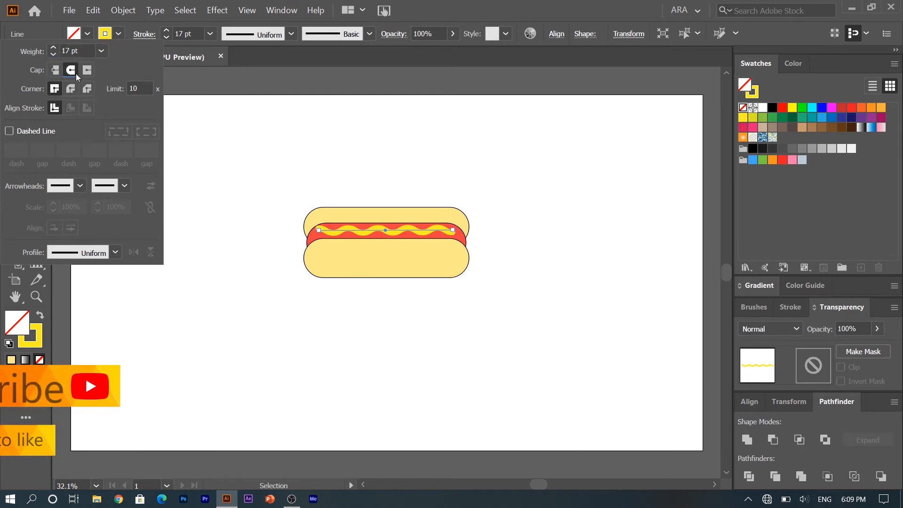
left_click(200, 123)
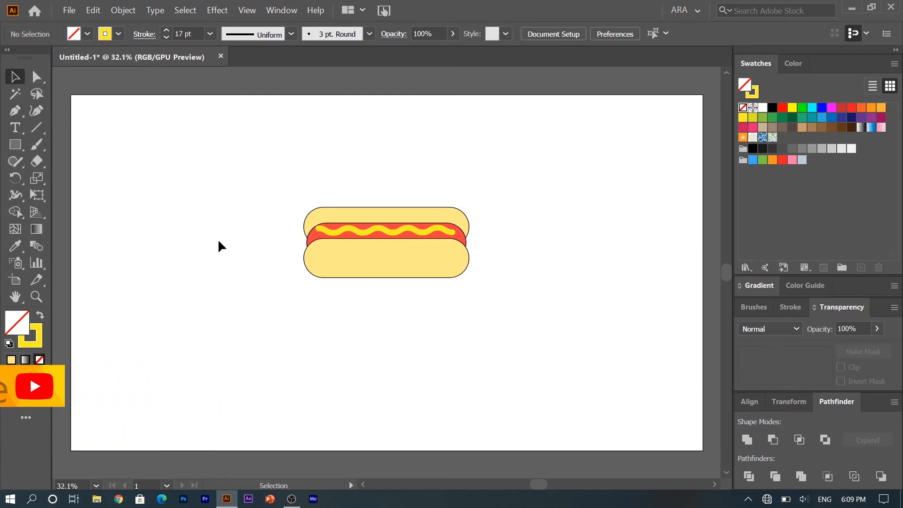
Remove the black outline from both bun shapes and the red sausage.
left_click(360, 264)
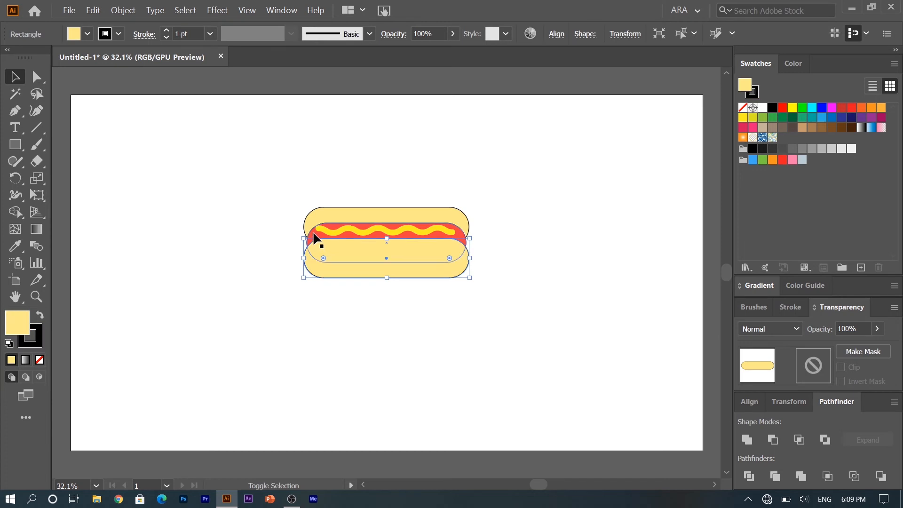
left_click(314, 239, "shift")
left_click(319, 213, "shift")
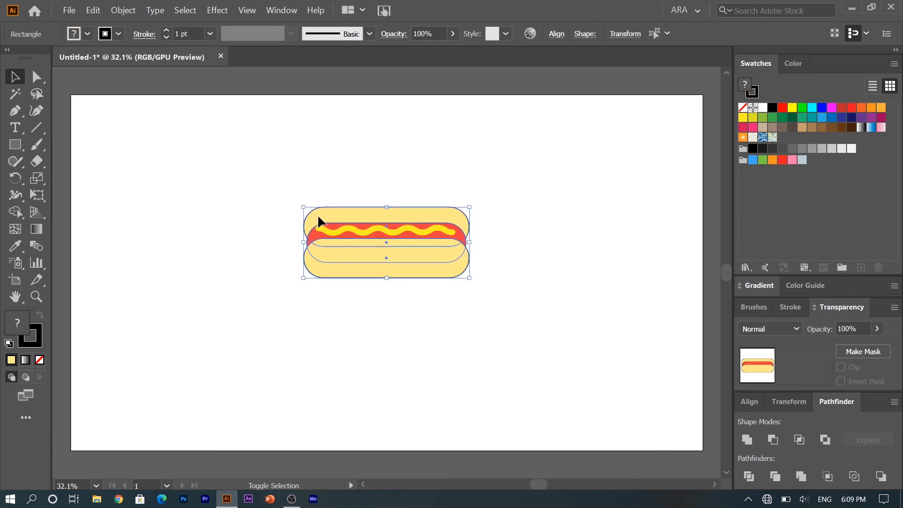
left_click(36, 338)
left_click(40, 360)
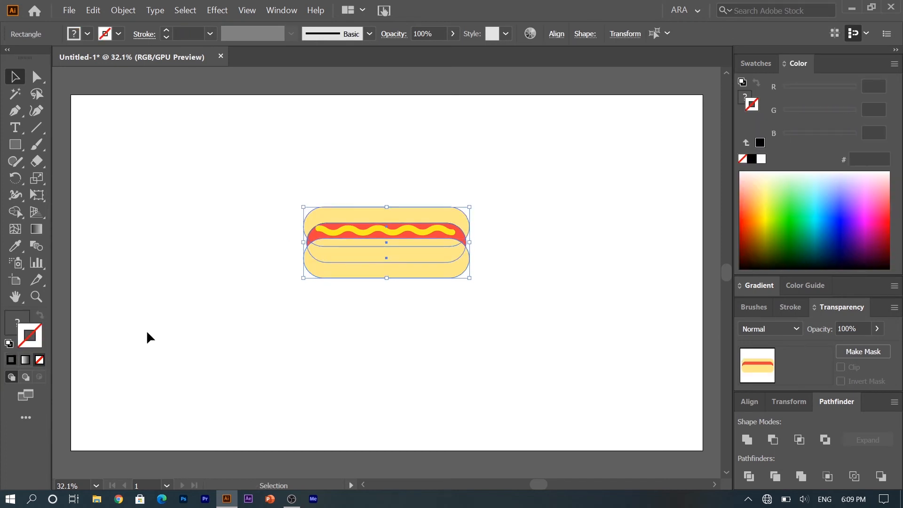
left_click(150, 331)
Enlarge the whole hot dog about its centre to roughly 1.8 times its size.
left_click_drag(273, 141, 507, 294)
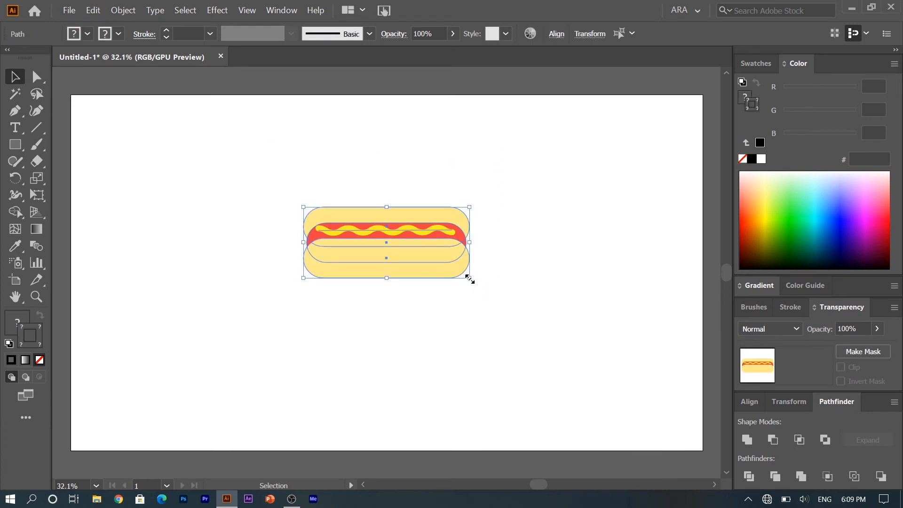
key("shift")
left_click_drag(470, 278, 536, 326)
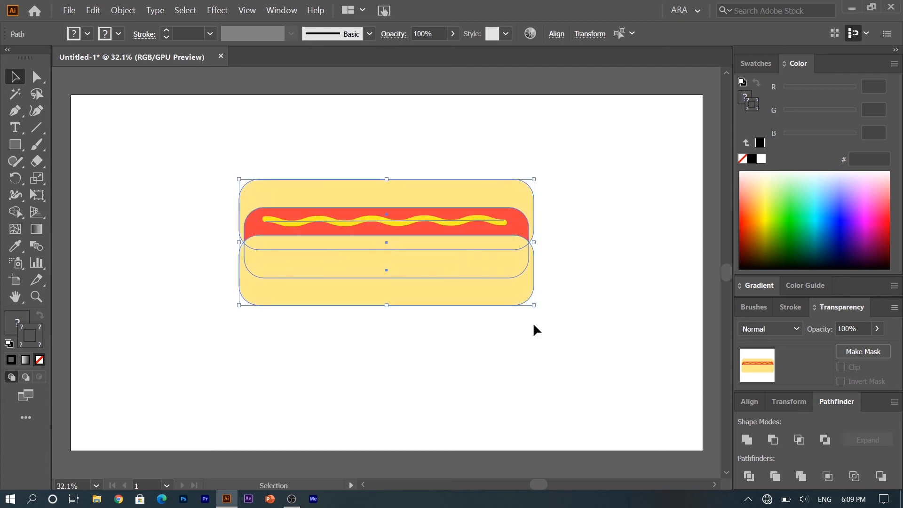
left_click(571, 327)
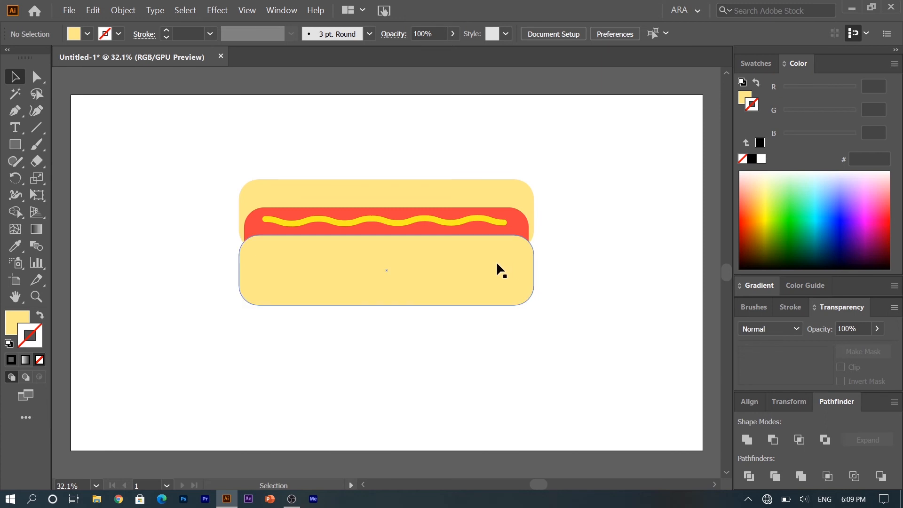
Round the corners of the sausage and both bun shapes to the maximum so their ends become full semicircles.
left_click(513, 237)
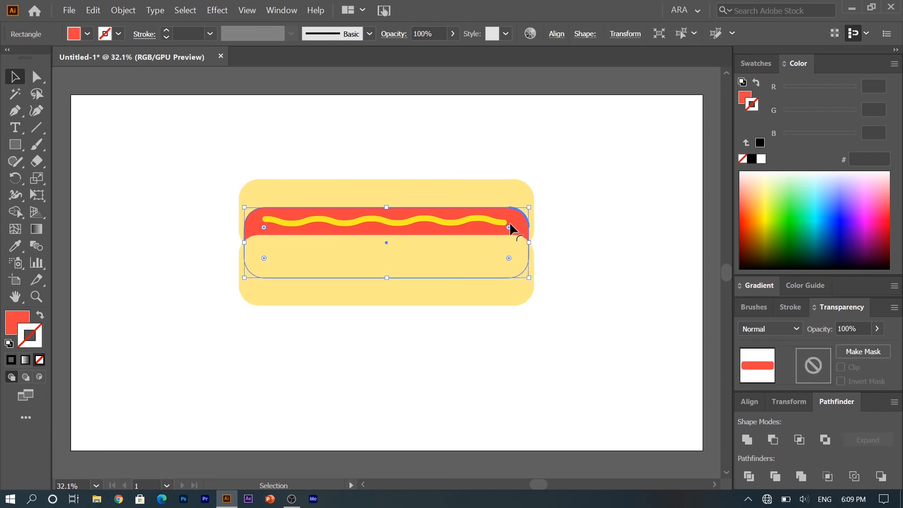
left_click_drag(509, 228, 465, 245)
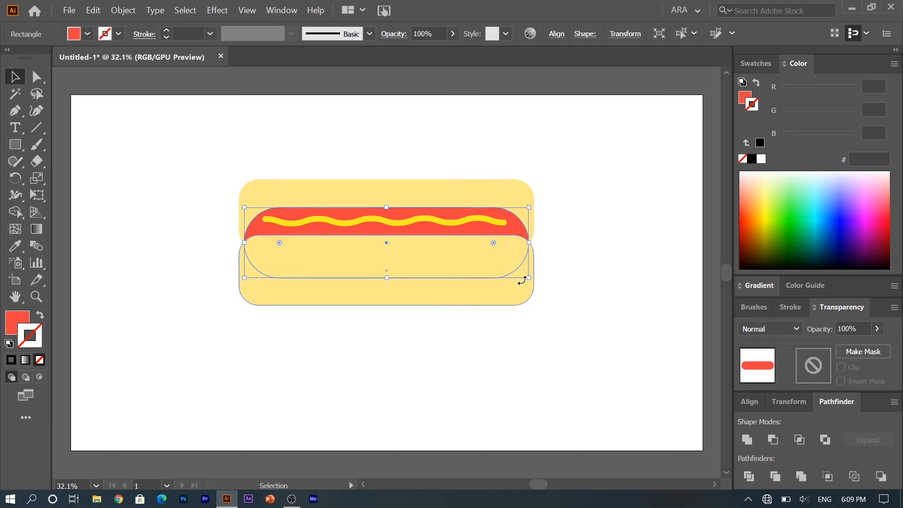
left_click(517, 291)
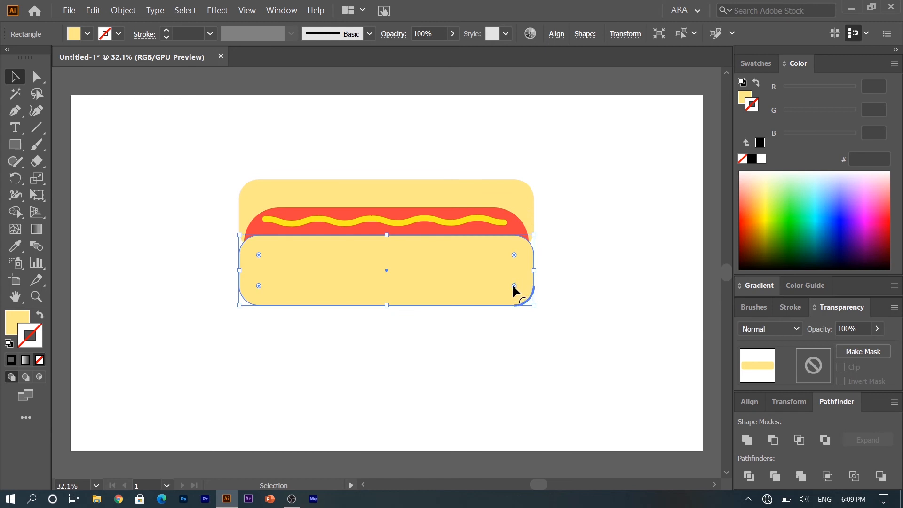
left_click_drag(512, 288, 478, 268)
left_click(486, 199)
left_click_drag(513, 197, 410, 241)
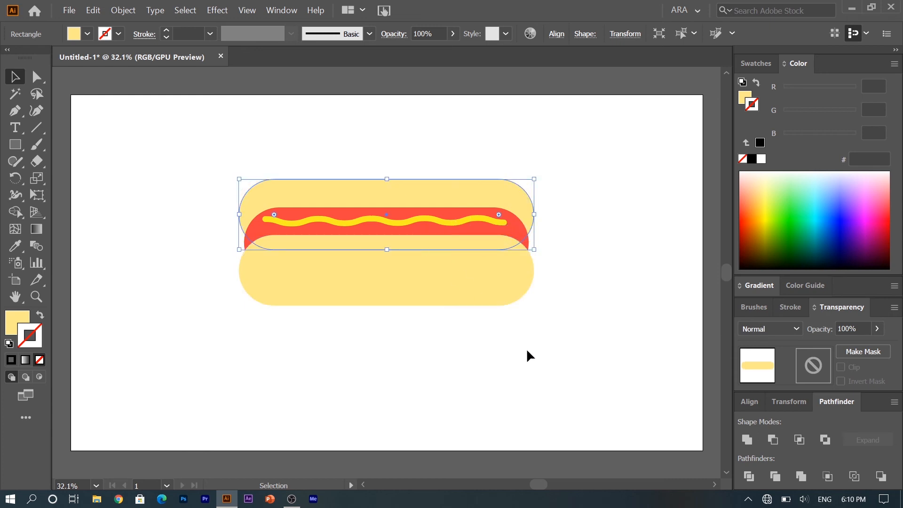
left_click(526, 355)
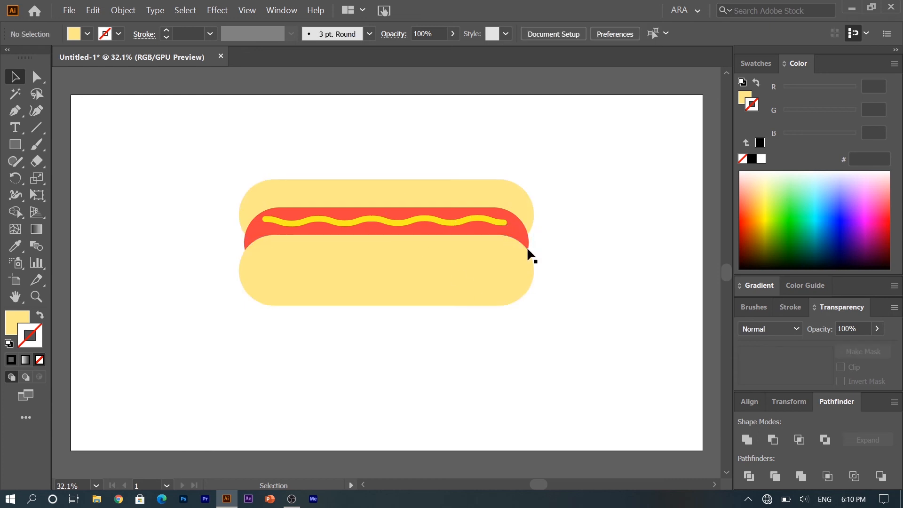
Nudge the back bun shape down so only a thinner strip of it shows above the sausage.
left_click(514, 203)
key("shift+Down")
key("shift+Down")
key("shift+Down")
key("shift+Down")
key("shift+Down")
key("shift+Down")
key("shift+Down")
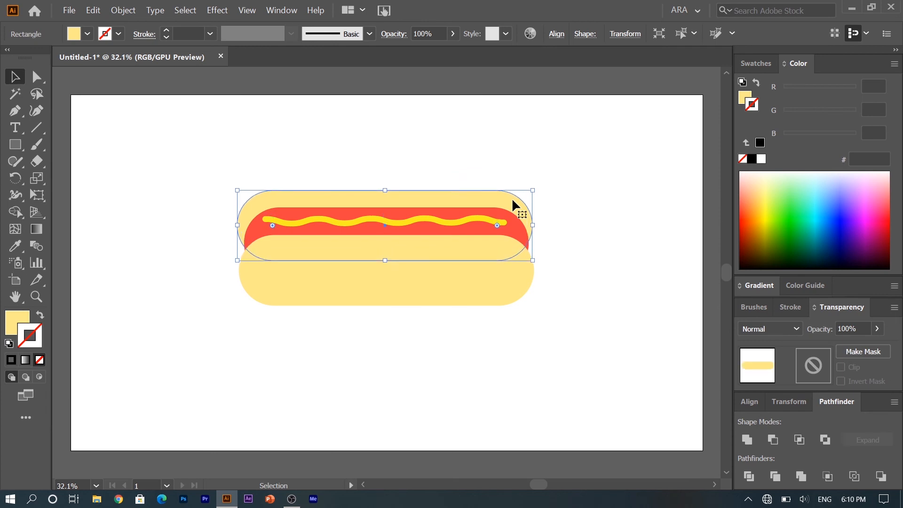
key("shift+Down")
left_click(583, 327)
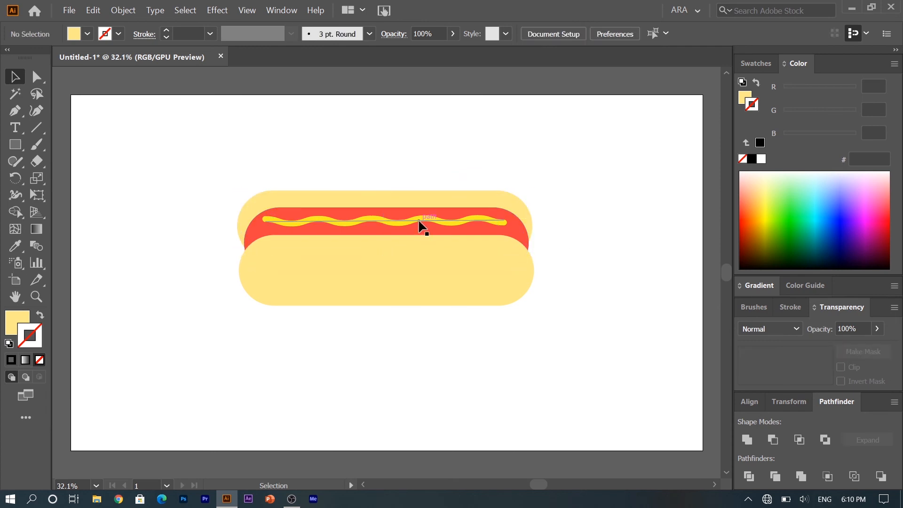
Apply another Zig Zag effect to the sauce line with smooth points, 0 ridges per segment and an absolute size of 24 px.
left_click(420, 226)
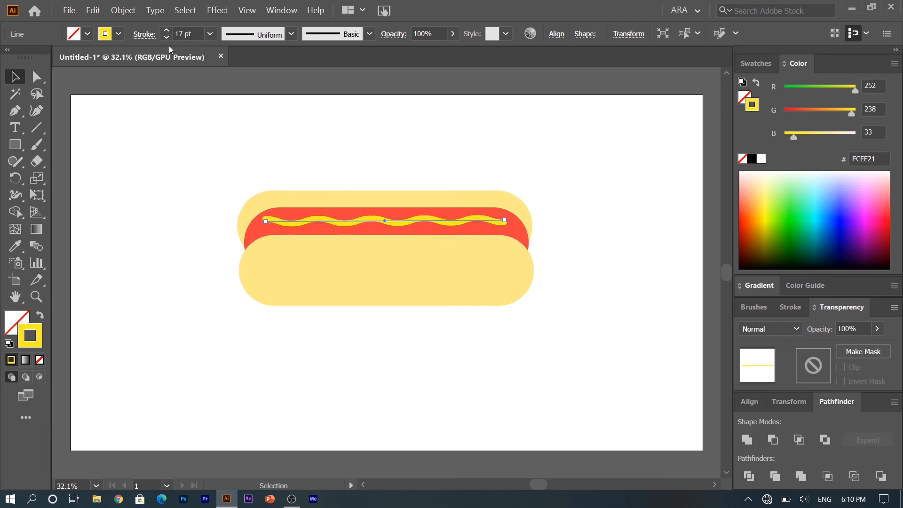
left_click(217, 11)
mouse_move(280, 115)
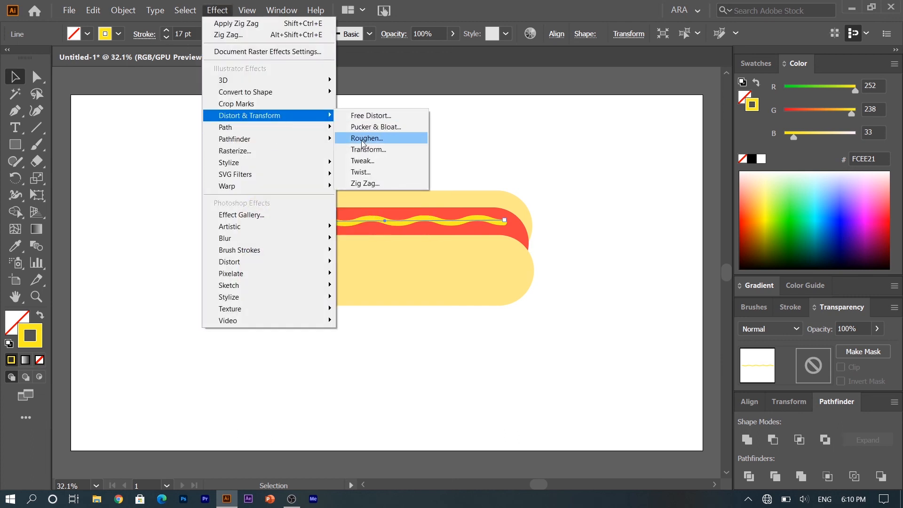
left_click(363, 182)
left_click(532, 278)
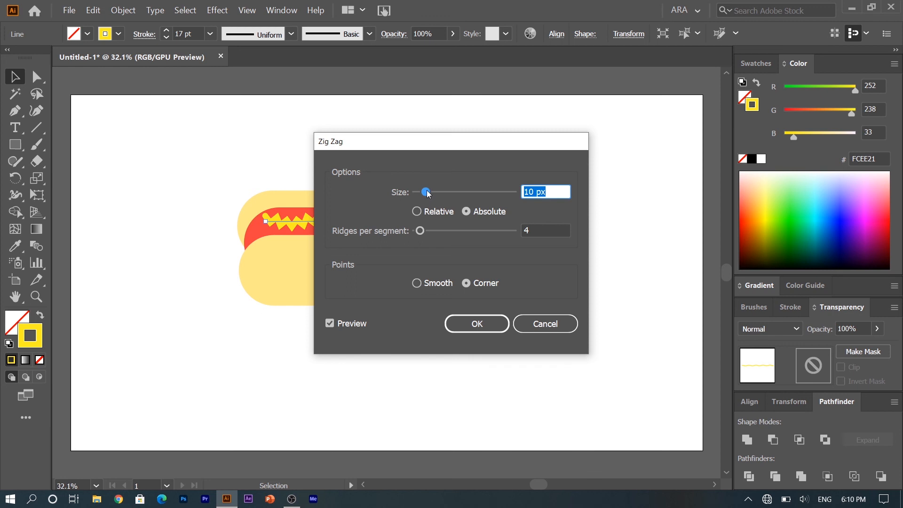
left_click(417, 283)
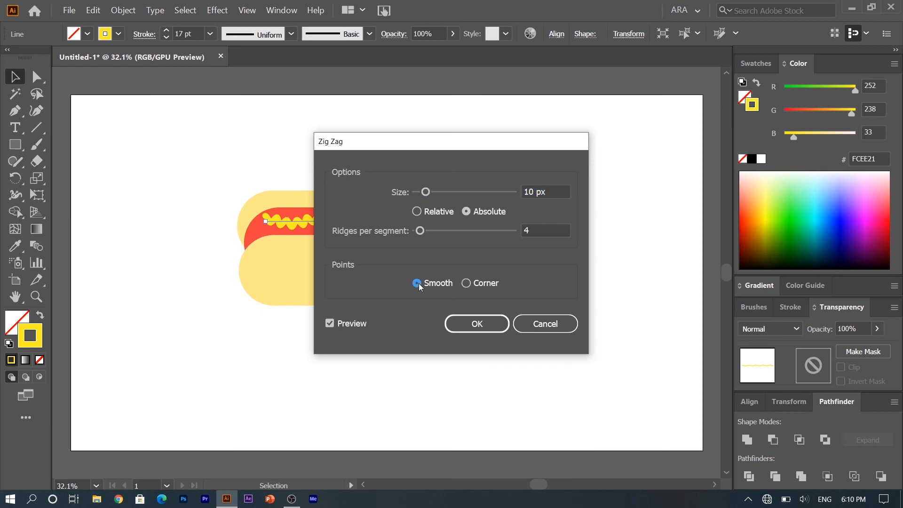
left_click_drag(420, 230, 409, 232)
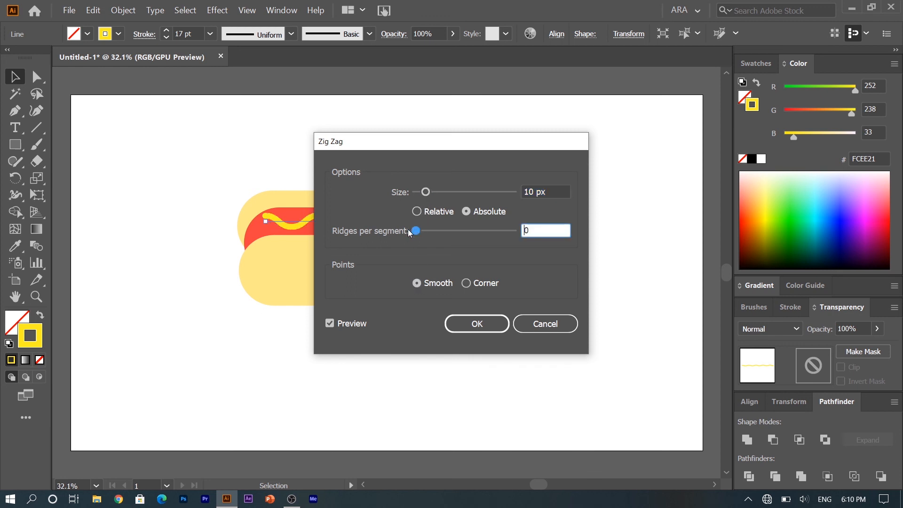
left_click_drag(426, 192, 439, 192)
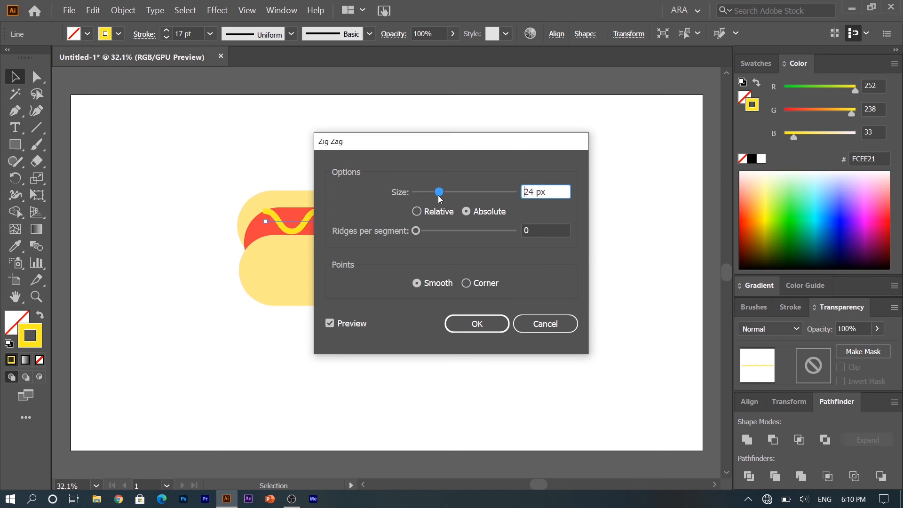
left_click(470, 326)
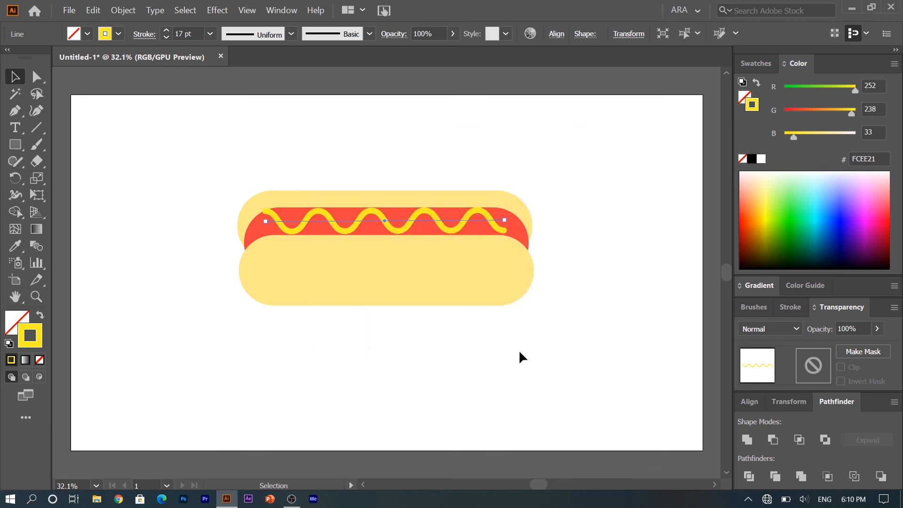